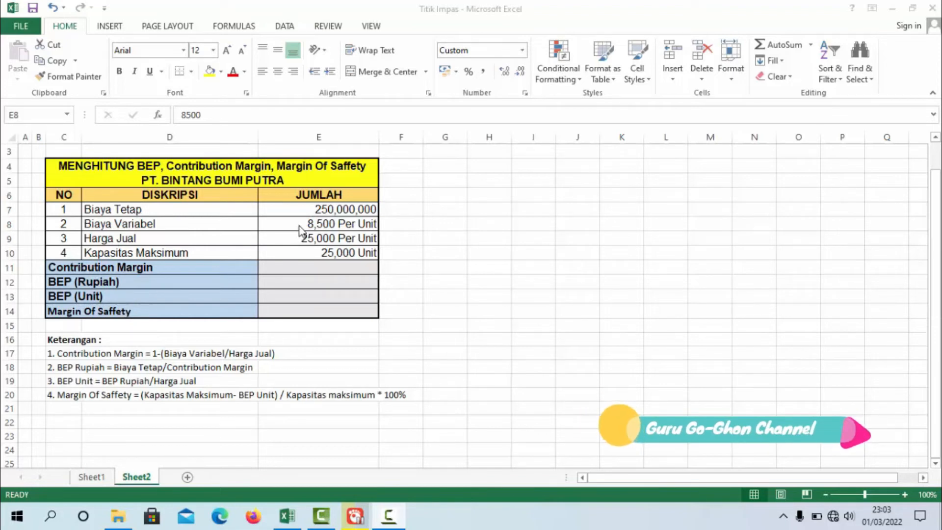
pyautogui.click(299, 224)
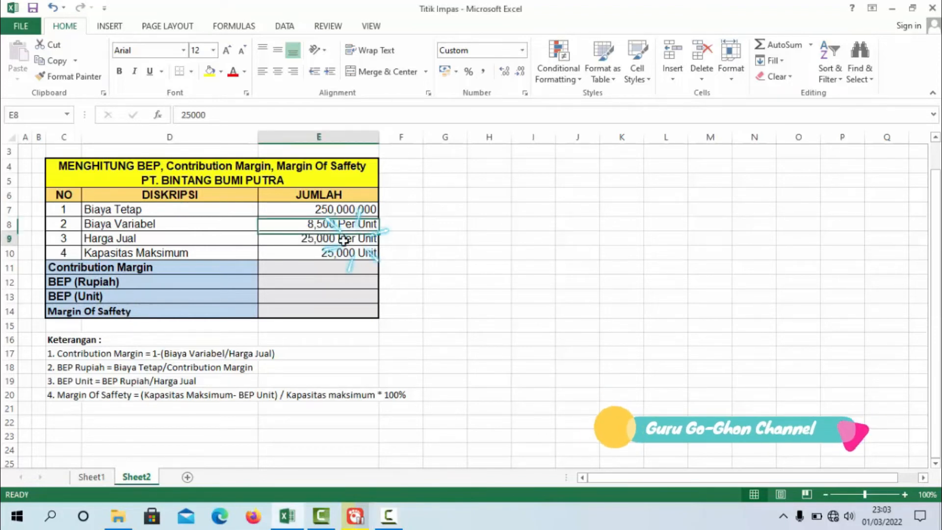
pyautogui.click(339, 222)
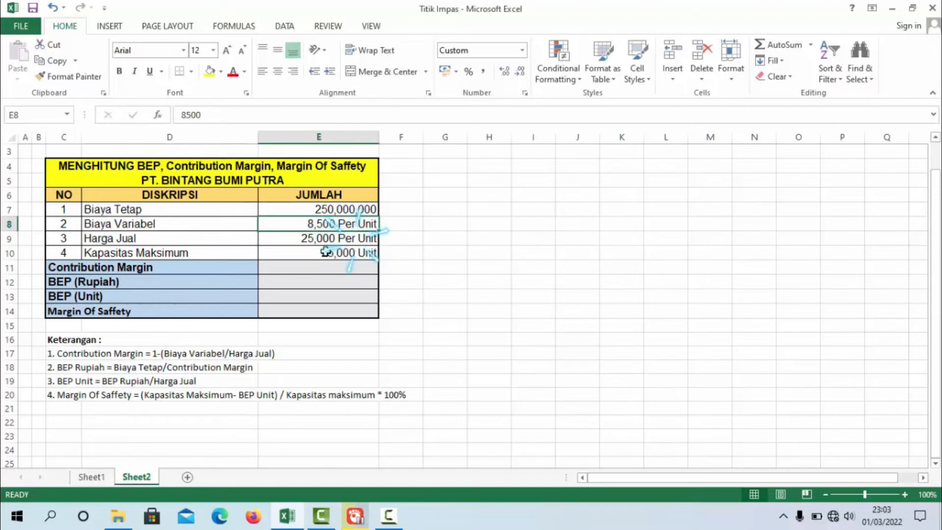
pyautogui.click(353, 255)
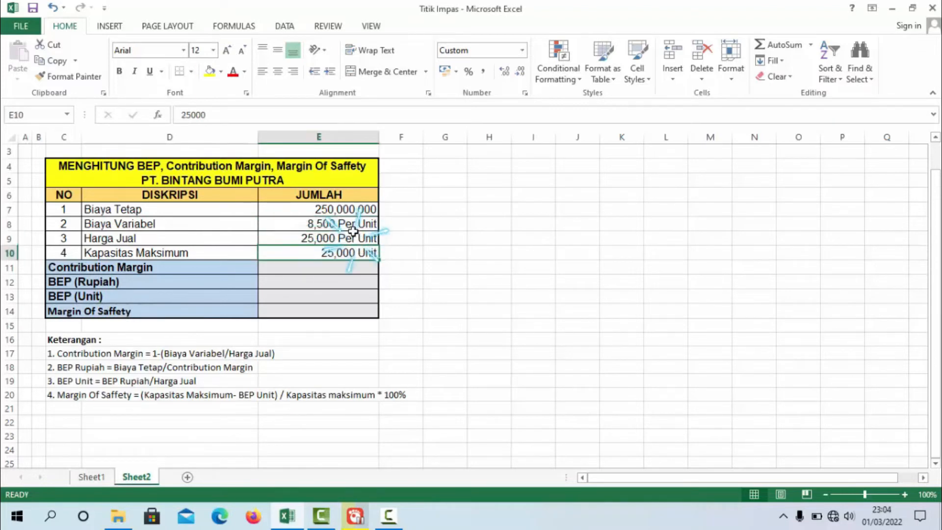
pyautogui.click(299, 226)
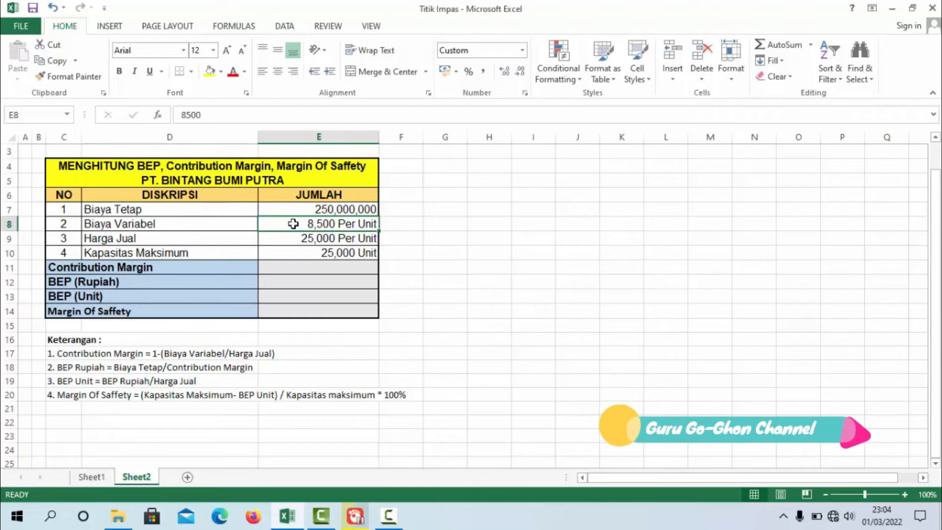
# Step: Apply the custom number format #,##0 "Per Unit" to the Biaya Variabel and Harga Jual amounts in E8:E9
pyautogui.moveTo(293, 223); pyautogui.dragTo(296, 242)
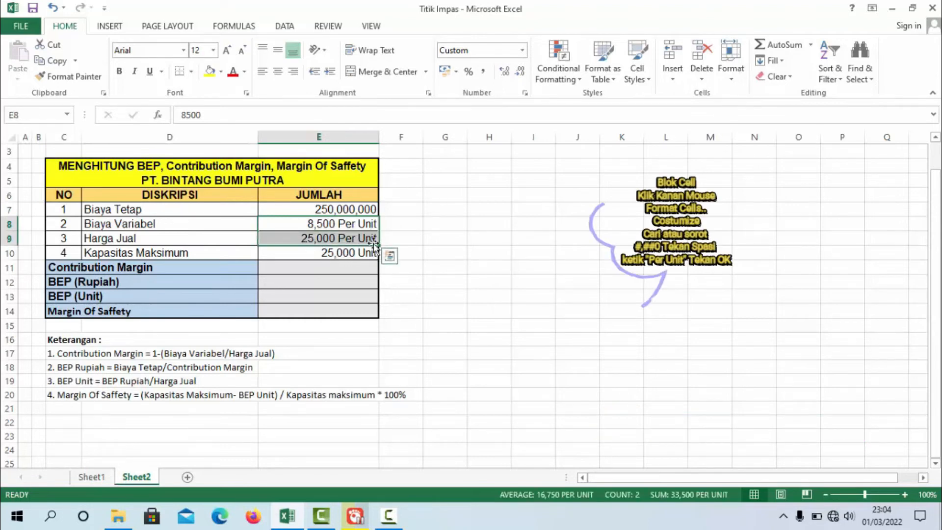
pyautogui.rightClick(363, 222)
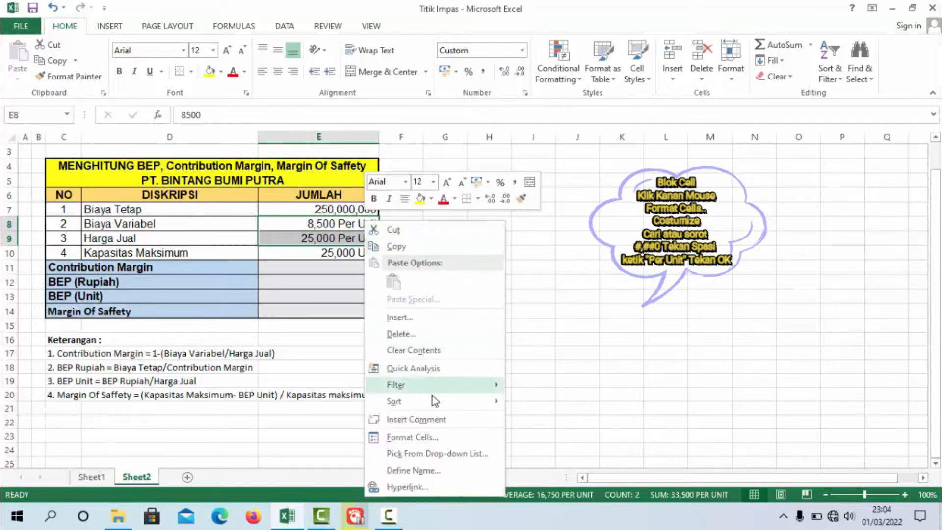
pyautogui.click(431, 441)
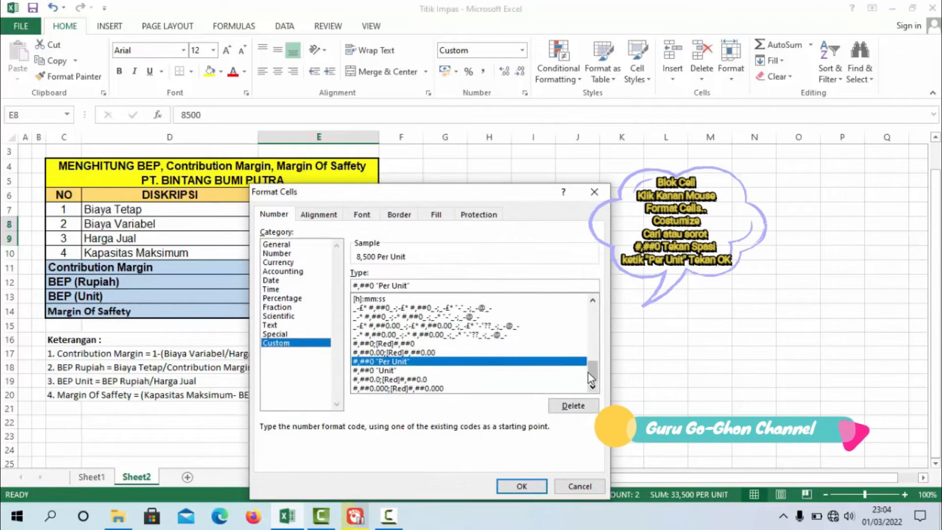
pyautogui.moveTo(592, 370); pyautogui.dragTo(594, 319)
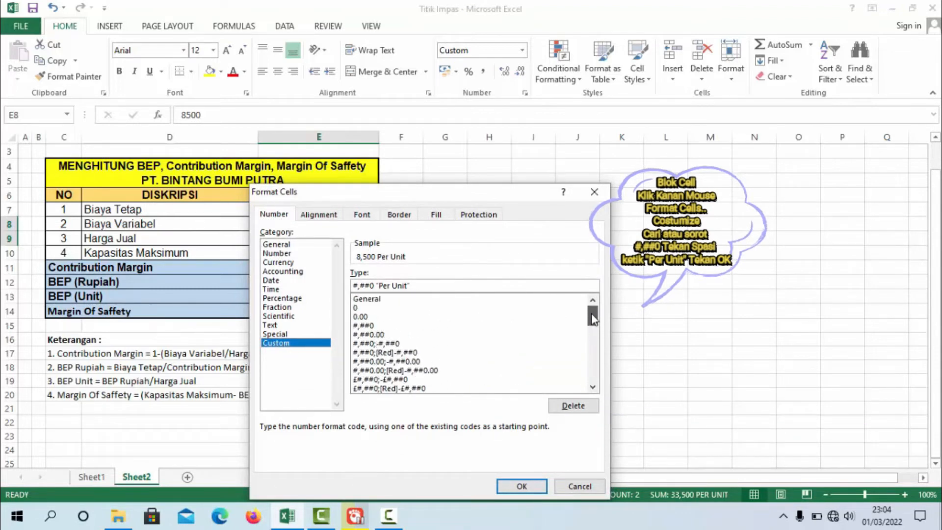
pyautogui.click(369, 327)
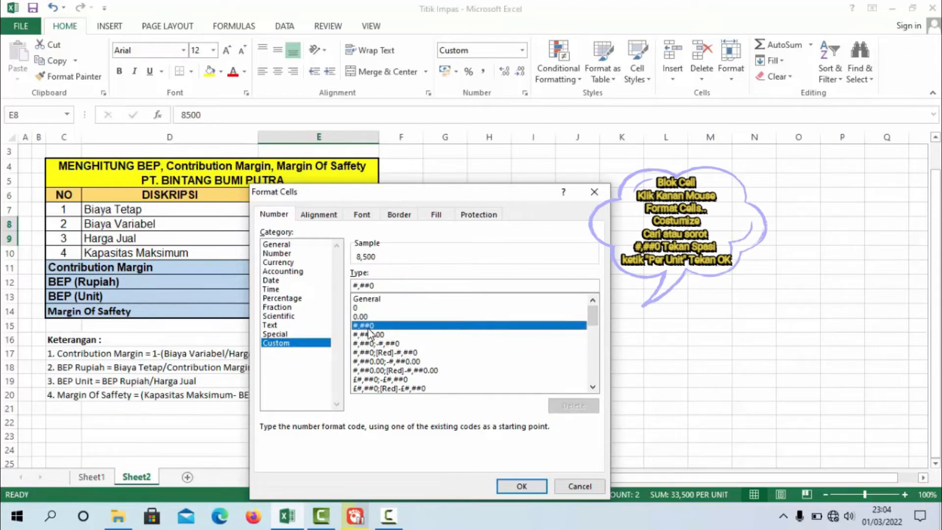
pyautogui.click(385, 289)
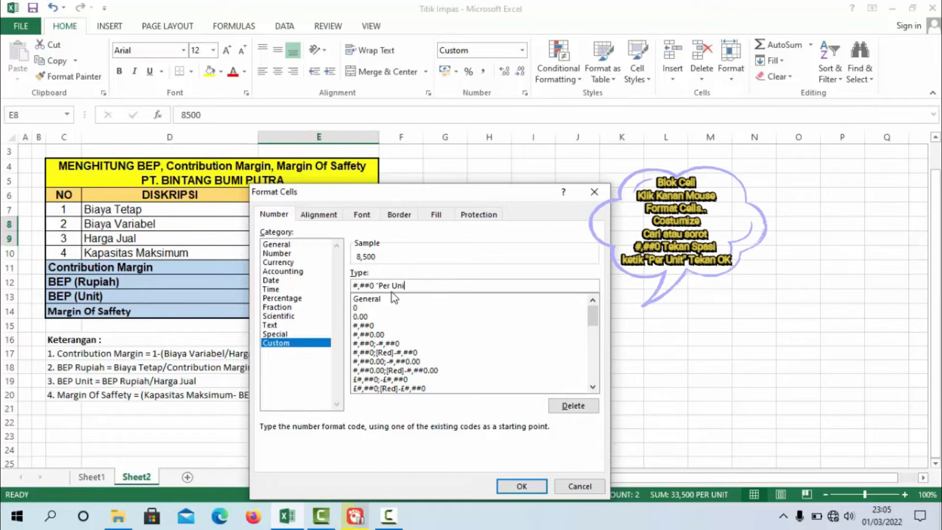
pyautogui.write('t')
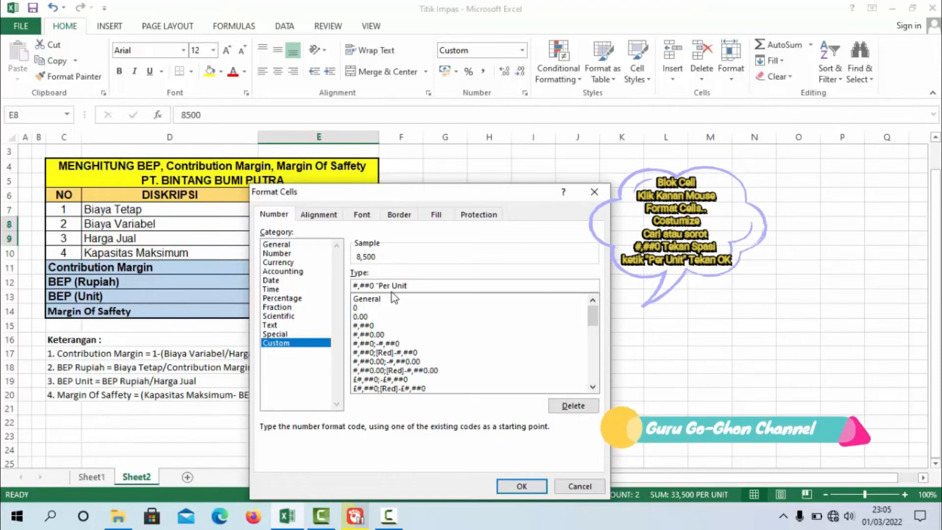
pyautogui.write('"')
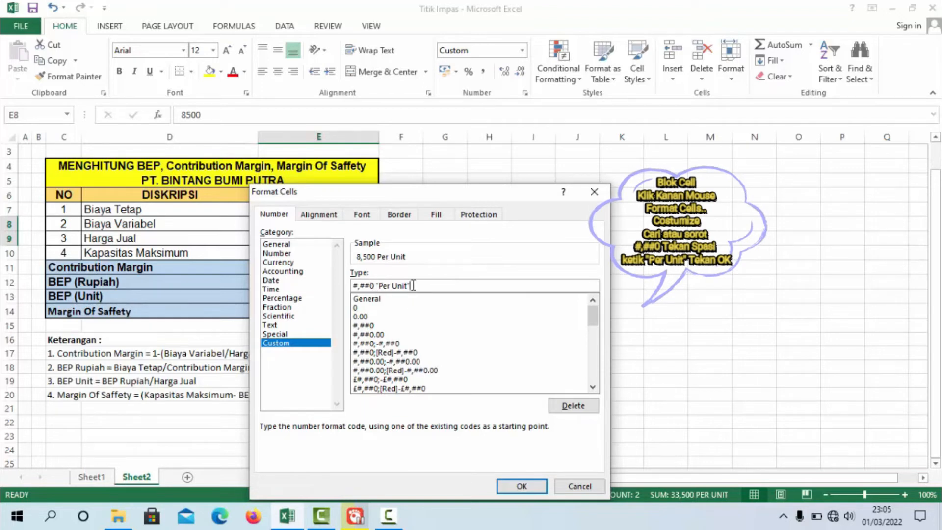
pyautogui.click(523, 485)
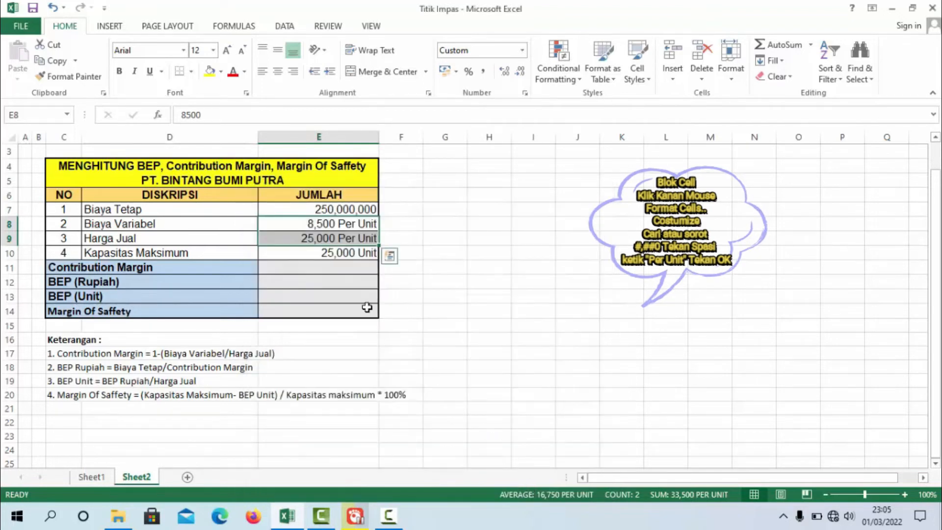
# Step: Apply the custom number format #,##0 "Unit" to the Kapasitas Maksimum amount in cell E10
pyautogui.click(318, 252)
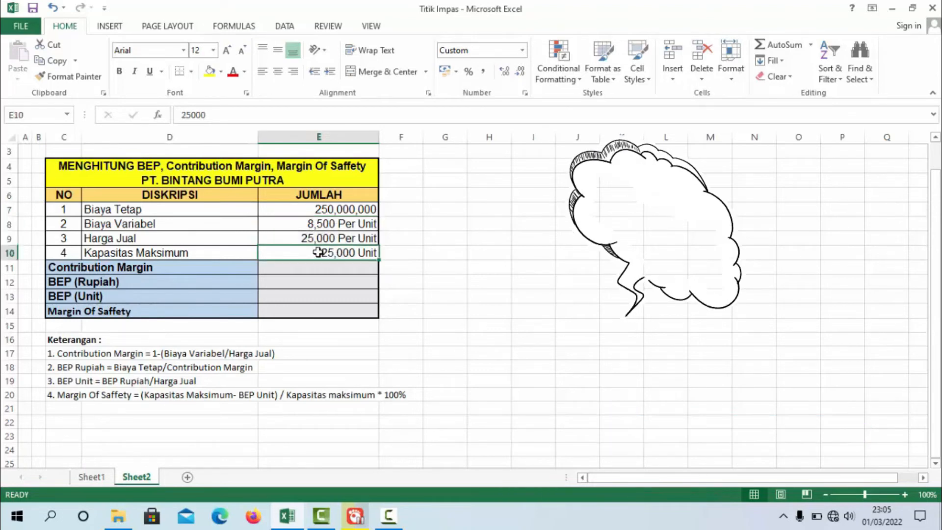
pyautogui.rightClick(317, 252)
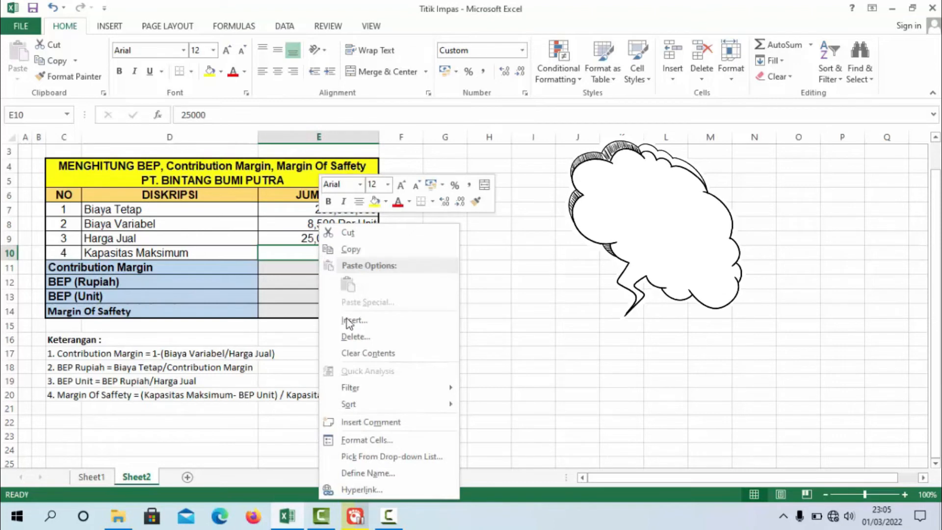
pyautogui.click(386, 440)
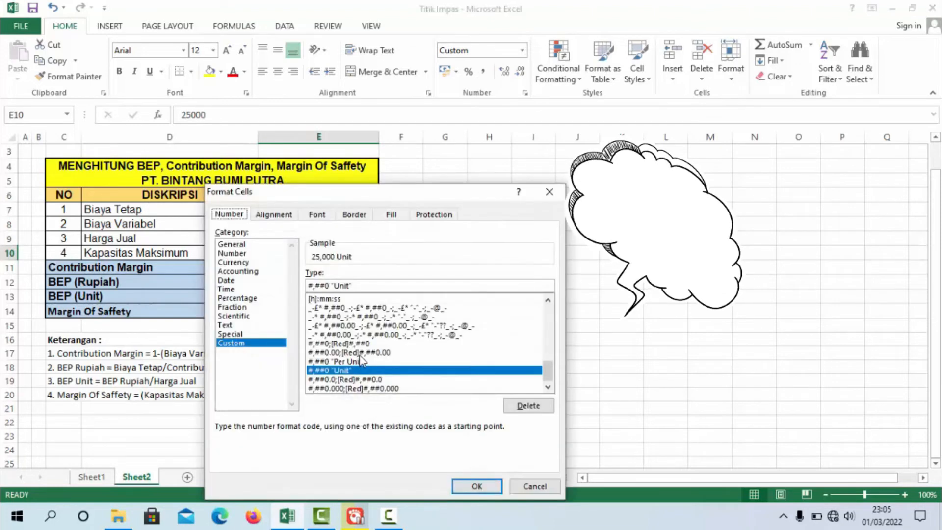
pyautogui.click(242, 345)
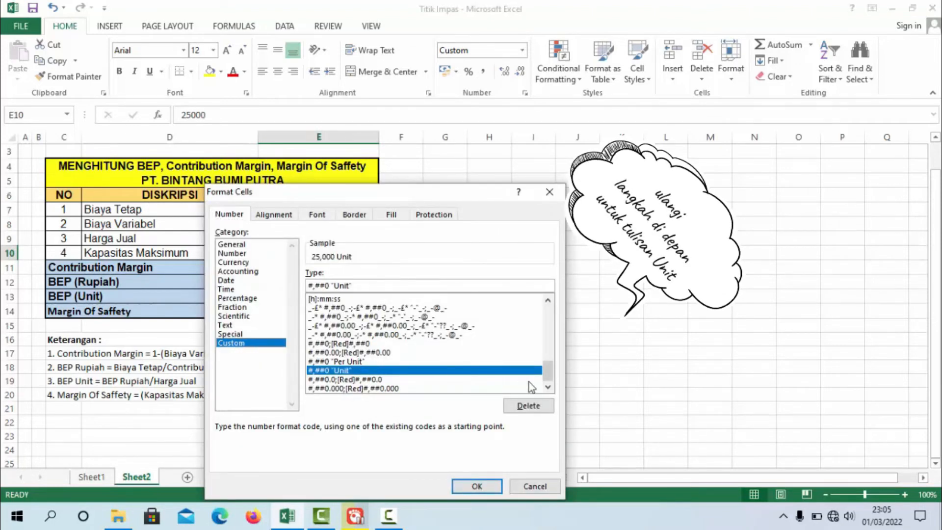
pyautogui.scroll(10, 325, 327)
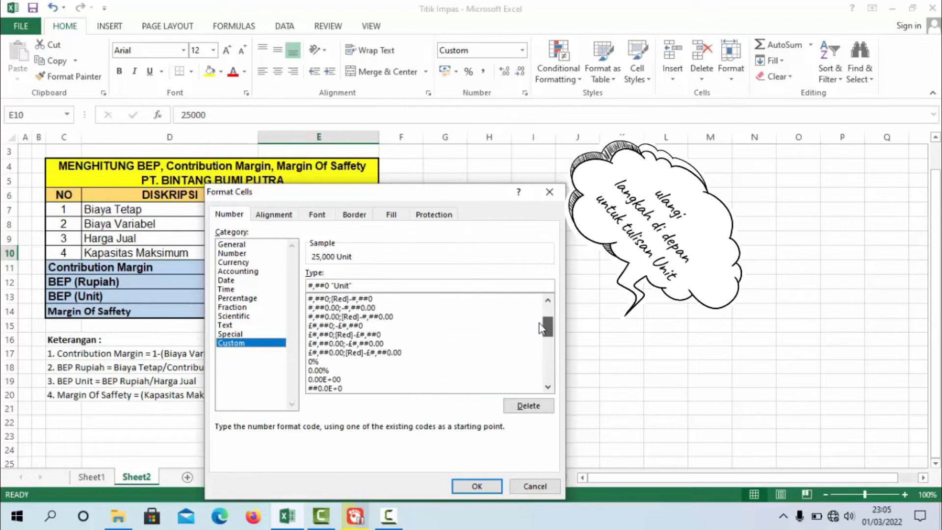
pyautogui.click(325, 326)
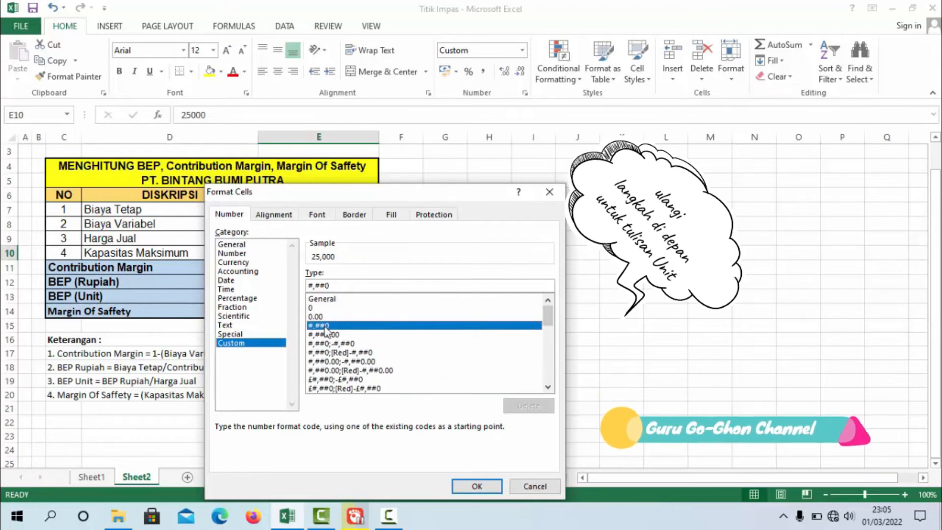
pyautogui.click(343, 285)
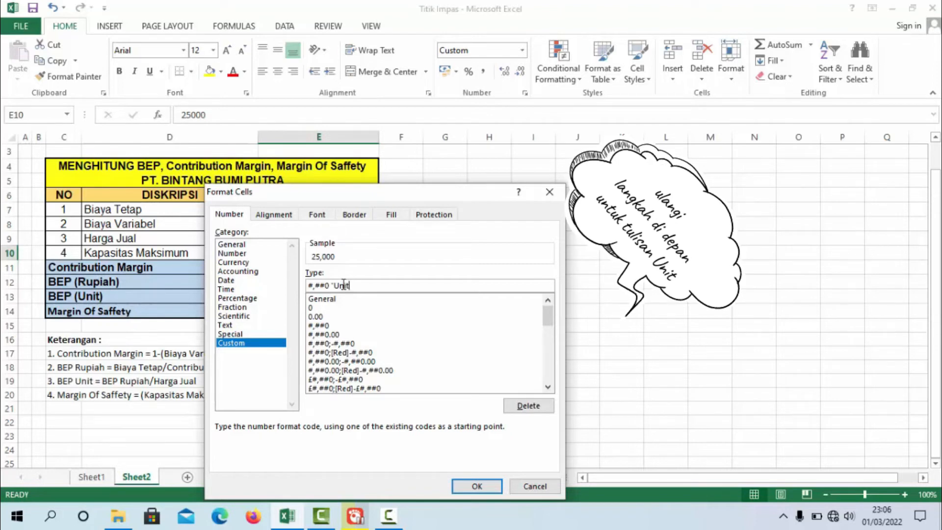
pyautogui.write('"Unit"')
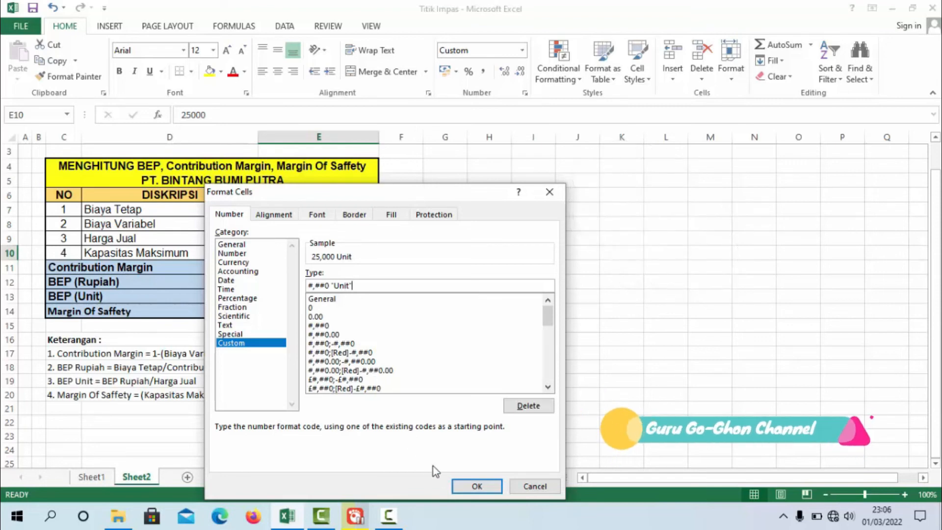
pyautogui.click(485, 488)
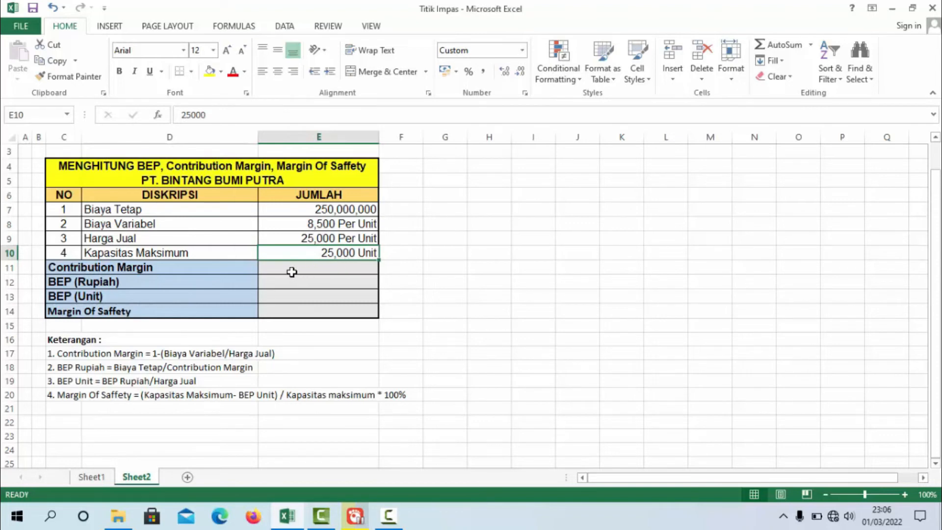
# Step: Calculate the Contribution Margin in cell E11 with the formula =1-(E8/E9)
pyautogui.click(277, 272)
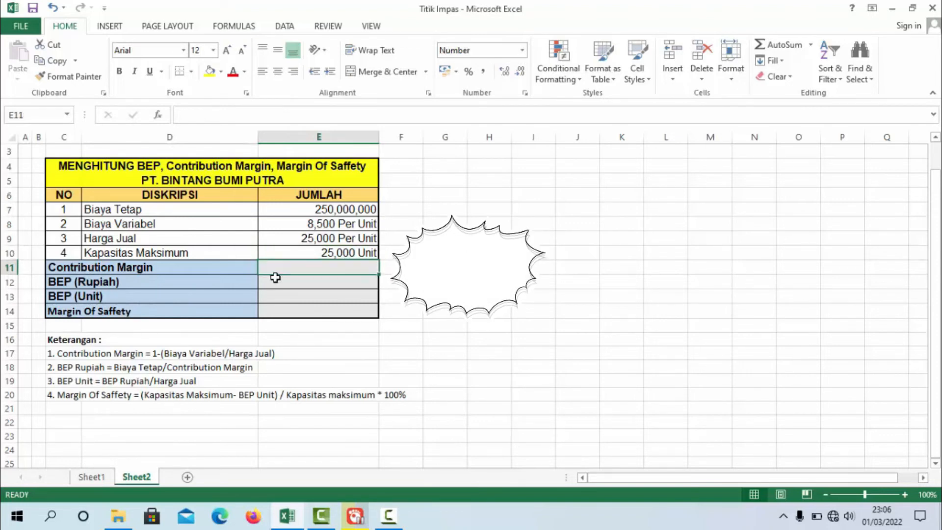
pyautogui.write('=')
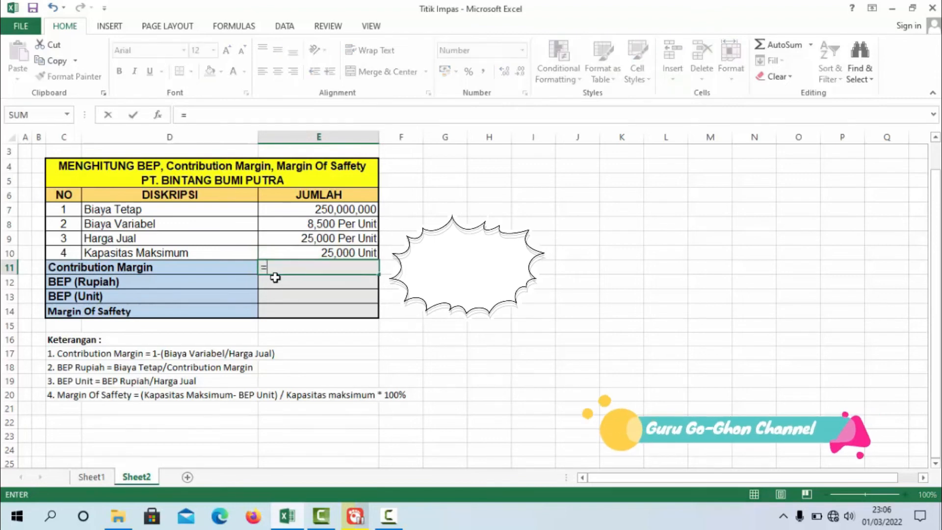
pyautogui.write('1')
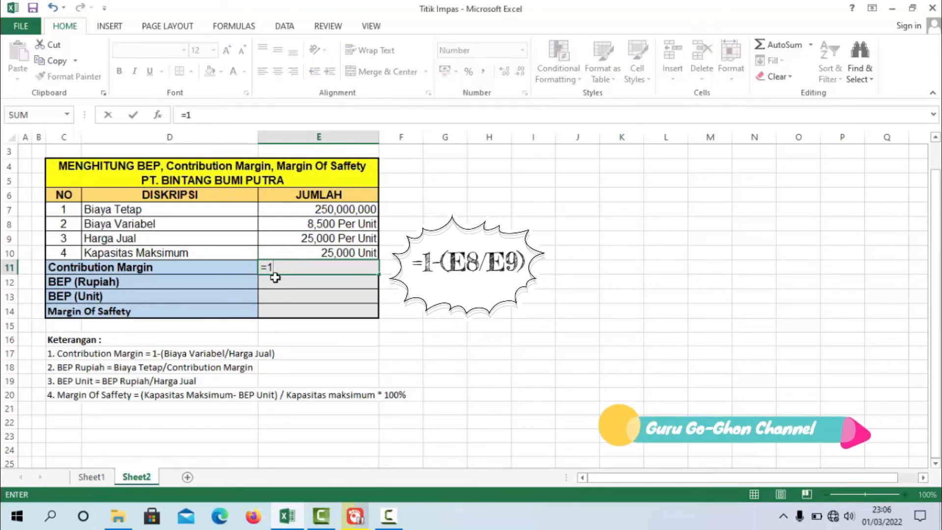
pyautogui.write('-(')
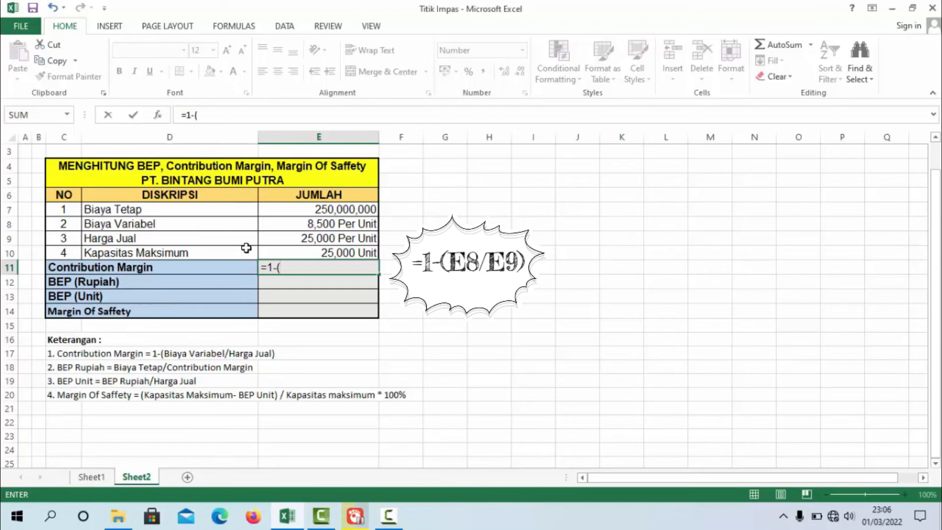
pyautogui.click(332, 223)
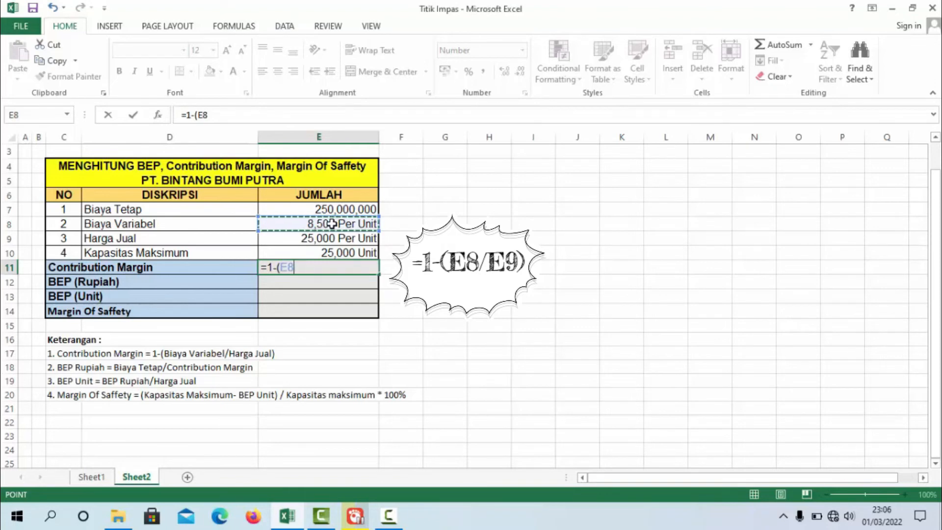
pyautogui.write('/')
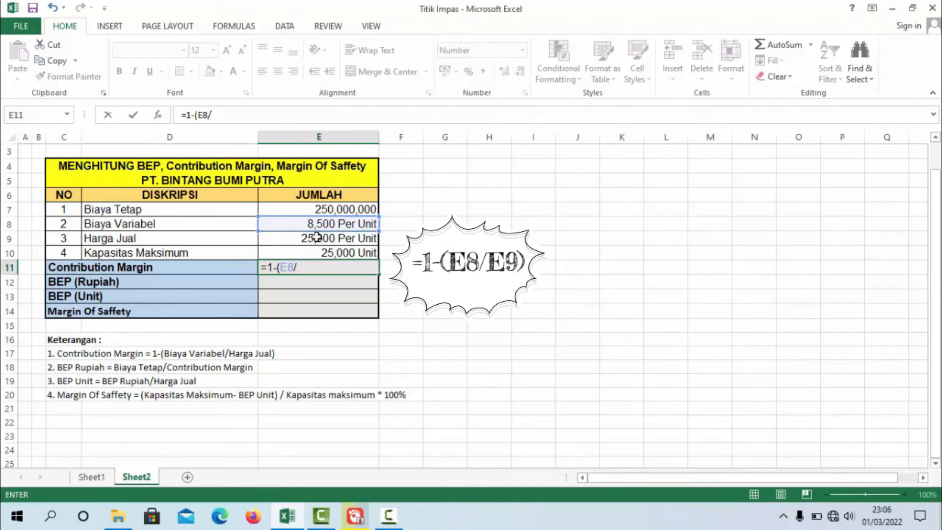
pyautogui.click(316, 237)
pyautogui.write(')')
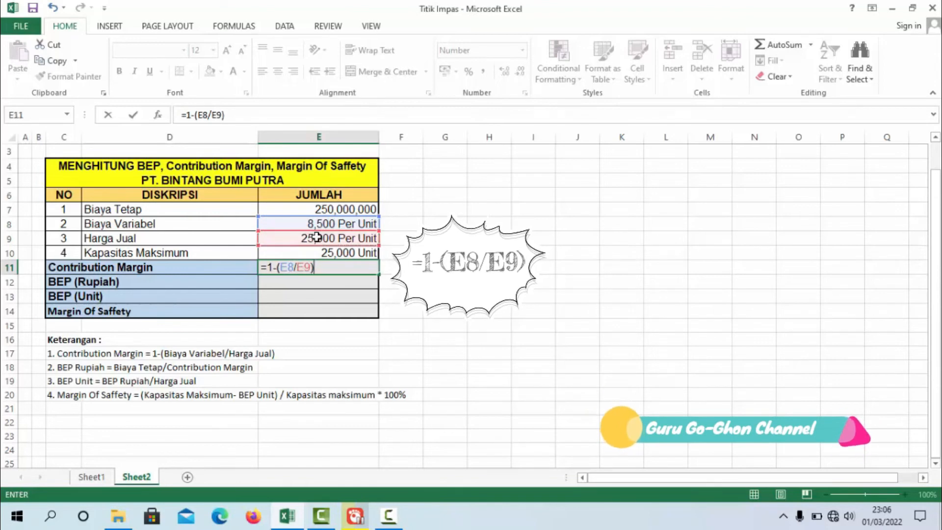
pyautogui.press('Return')
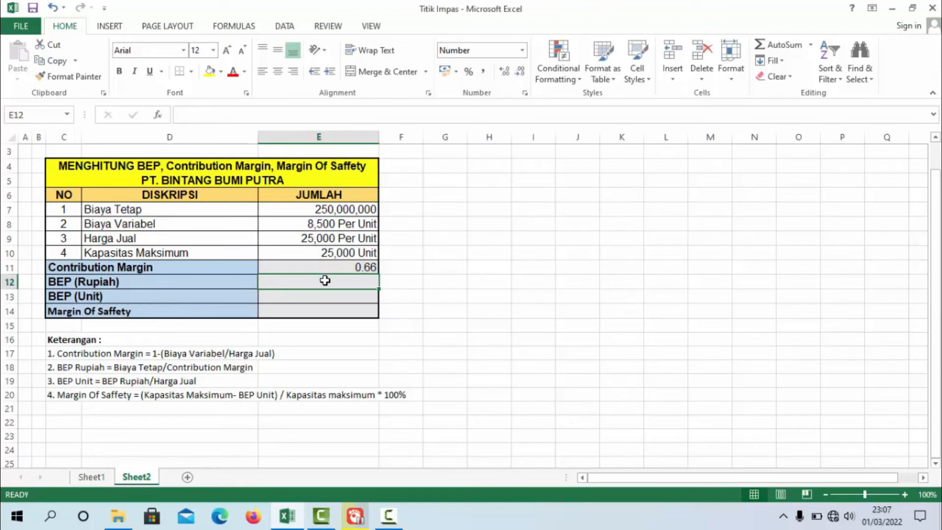
# Step: Calculate BEP (Rupiah) in cell E12 with the formula =E7/E11
pyautogui.write('=')
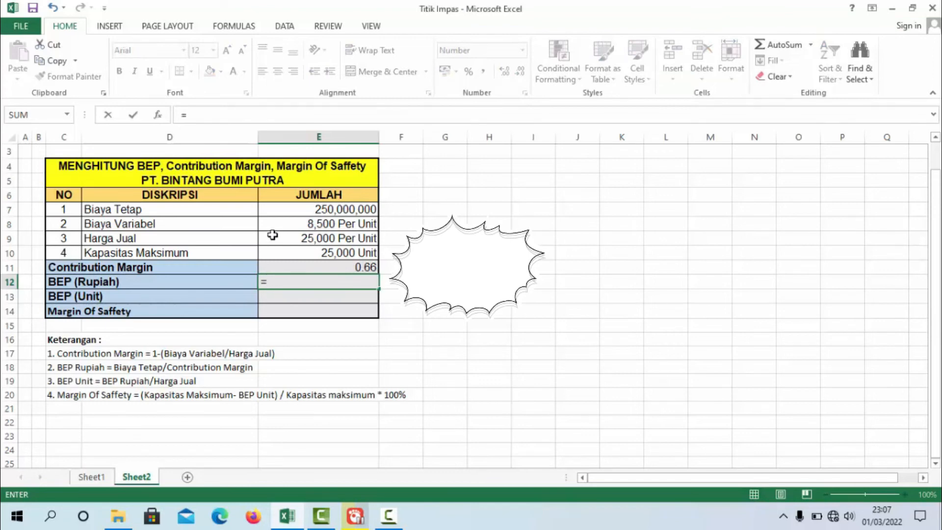
pyautogui.click(318, 210)
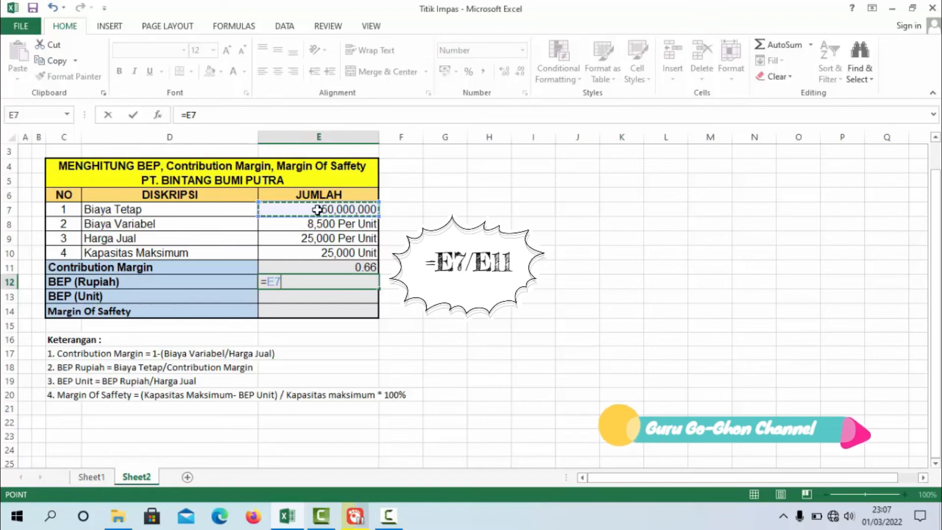
pyautogui.write('/')
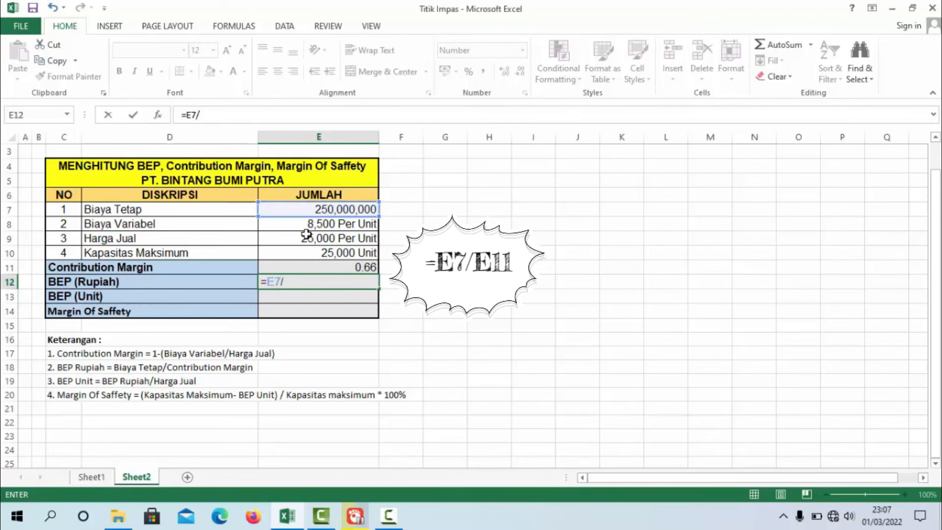
pyautogui.click(332, 269)
pyautogui.press('Return')
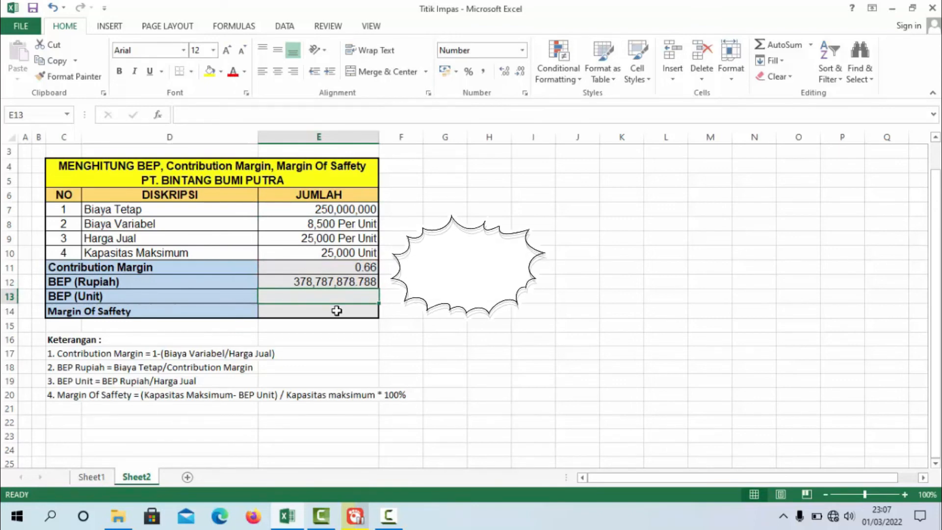
# Step: Calculate BEP (Unit) in cell E13 with the formula =E12/E9
pyautogui.write('=')
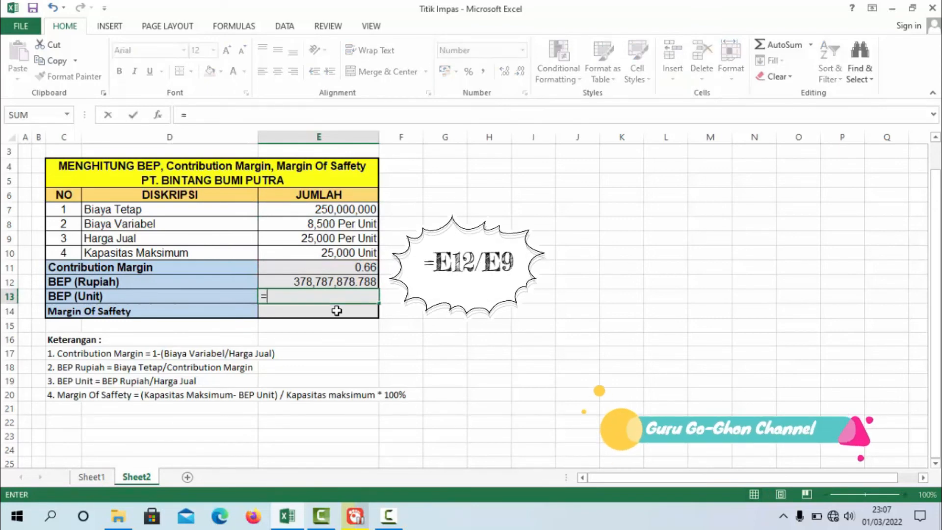
pyautogui.click(337, 280)
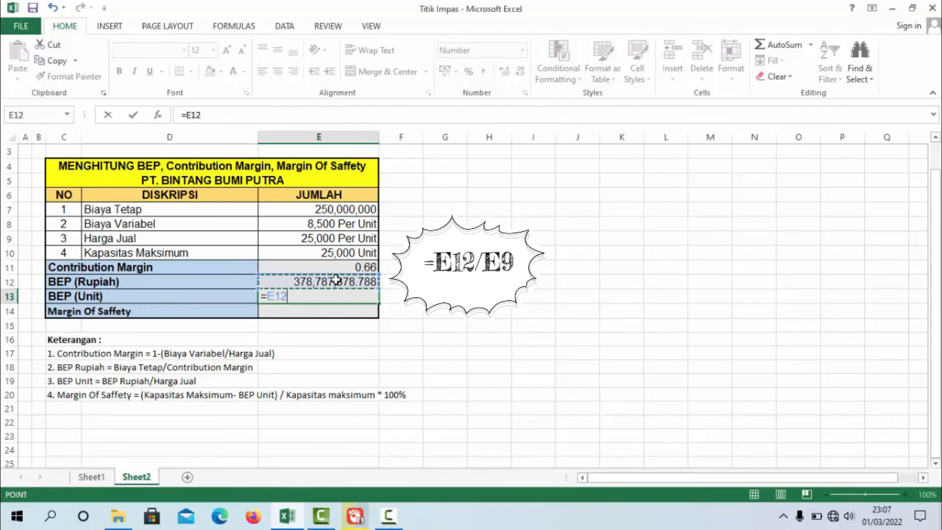
pyautogui.write('/')
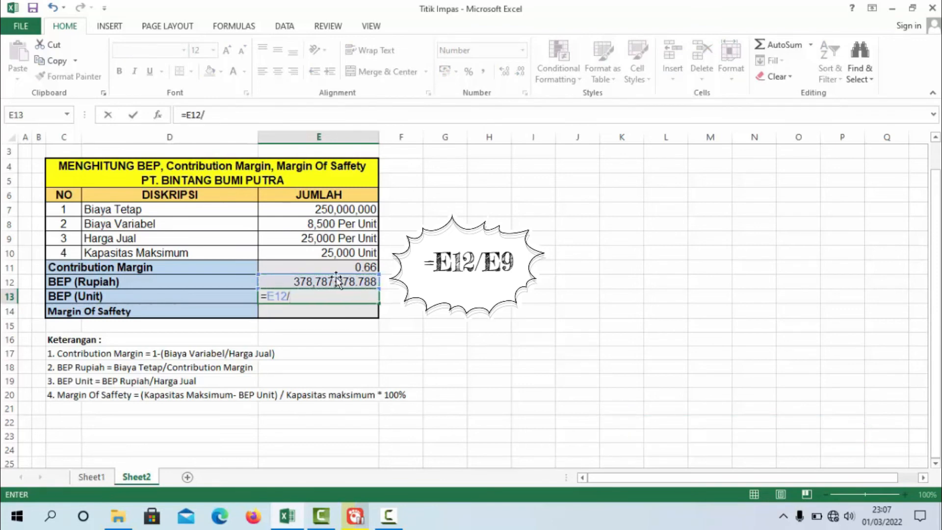
pyautogui.click(315, 239)
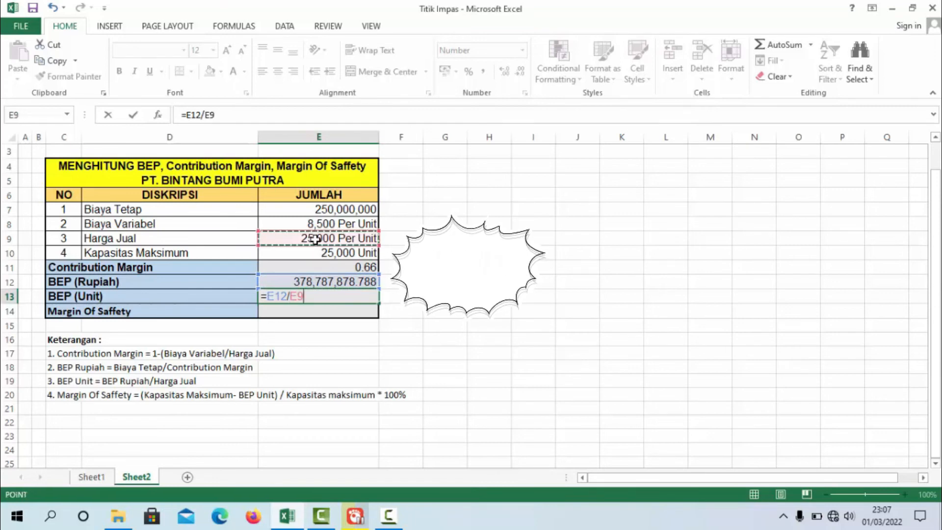
pyautogui.press('Return')
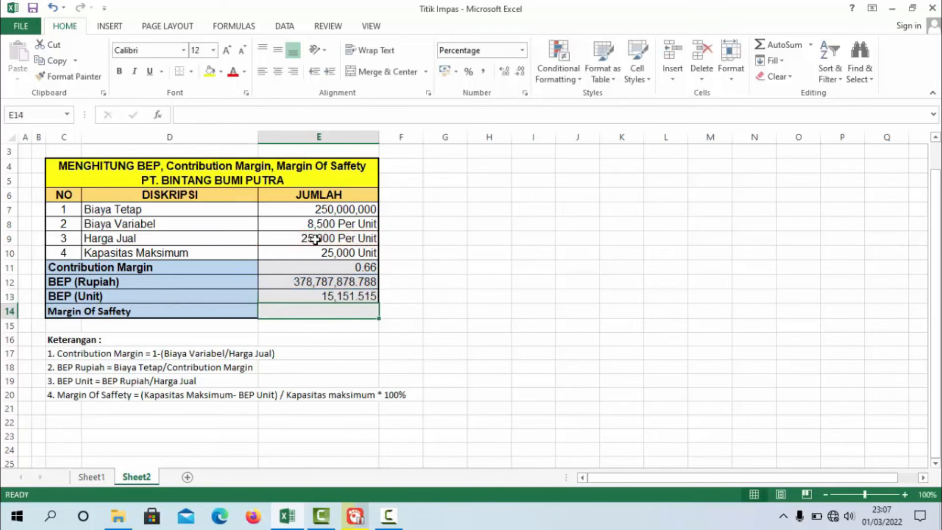
# Step: Reduce the BEP (Unit) amount in cell E13 to zero decimal places
pyautogui.click(345, 298)
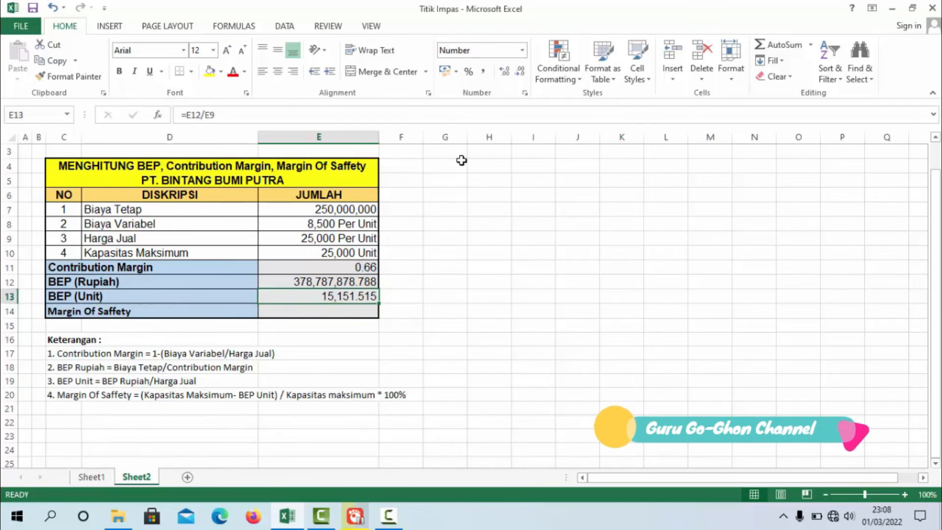
pyautogui.click(520, 75)
pyautogui.click(520, 75)
pyautogui.click(519, 73)
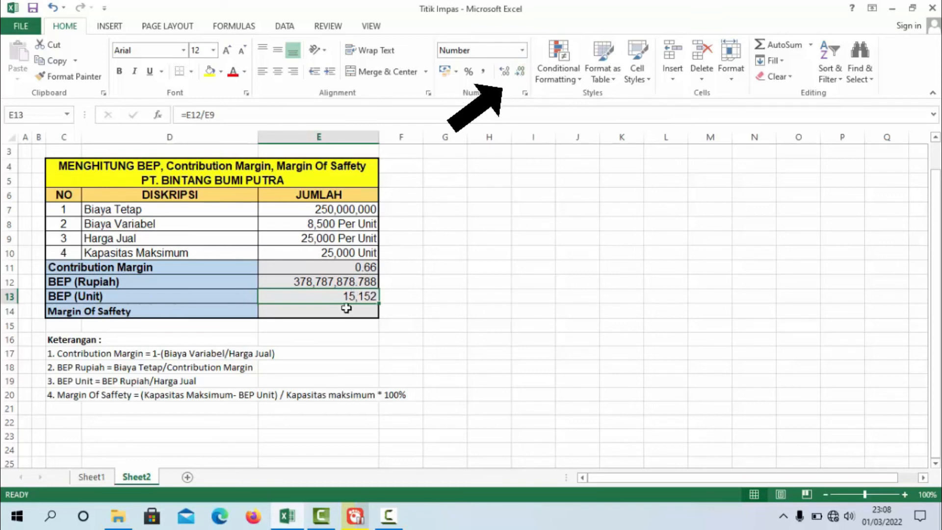
# Step: Calculate Margin Of Saffety in cell E14 with the formula =(E10-E13)/E10*100%
pyautogui.click(317, 310)
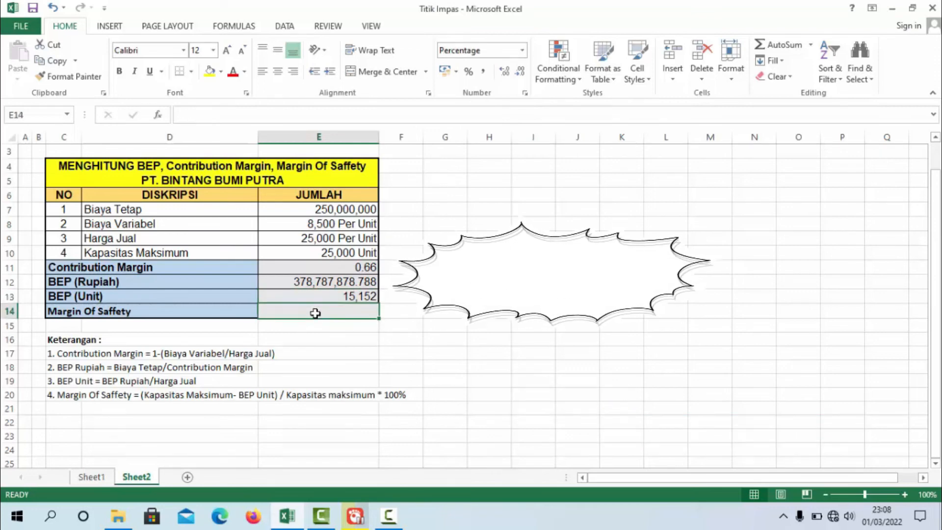
pyautogui.write('=(')
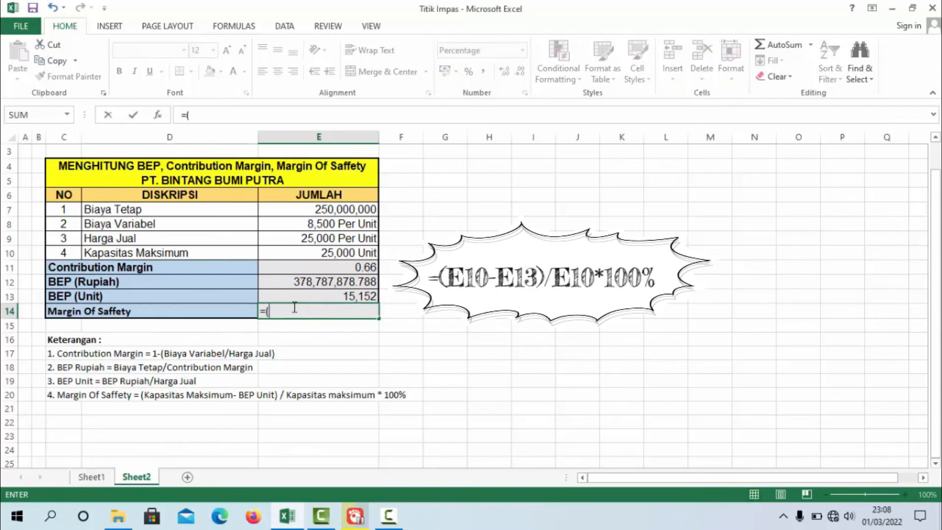
pyautogui.click(311, 253)
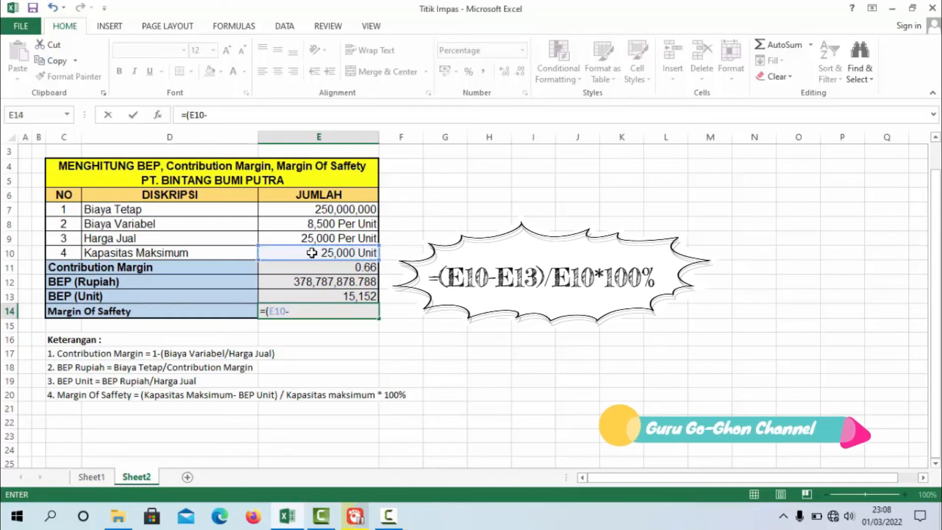
pyautogui.write('-')
pyautogui.click(317, 296)
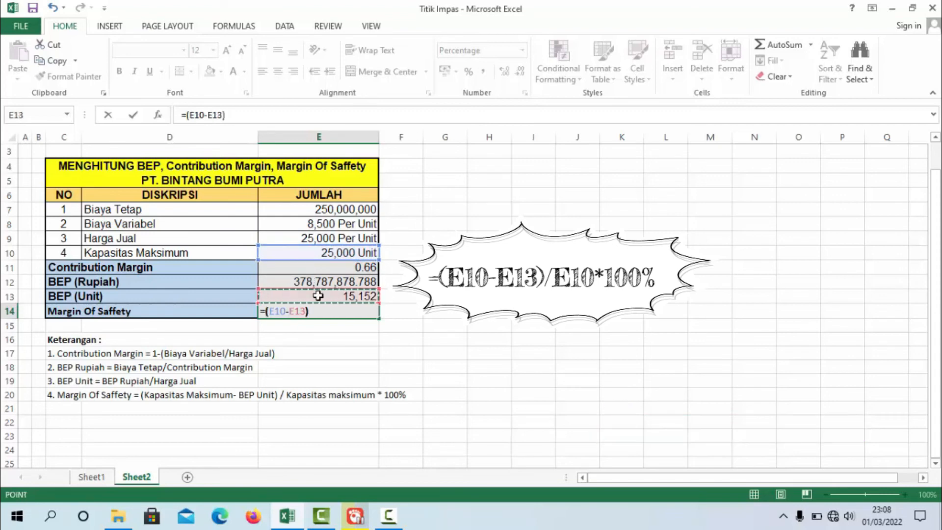
pyautogui.write(')/')
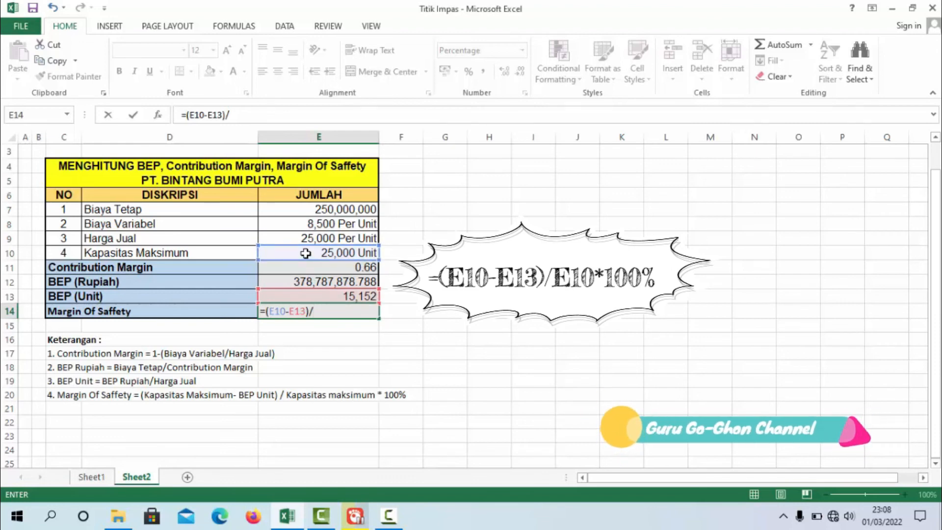
pyautogui.click(306, 253)
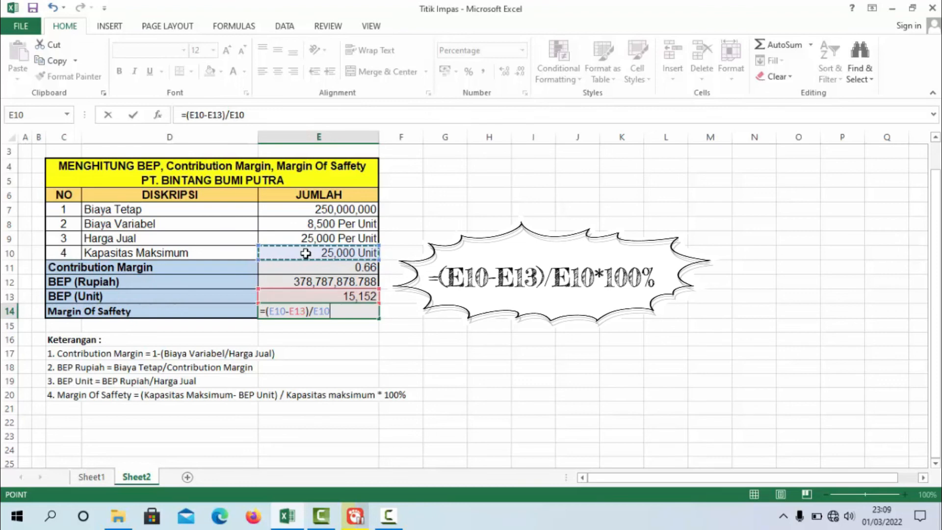
pyautogui.write('*100')
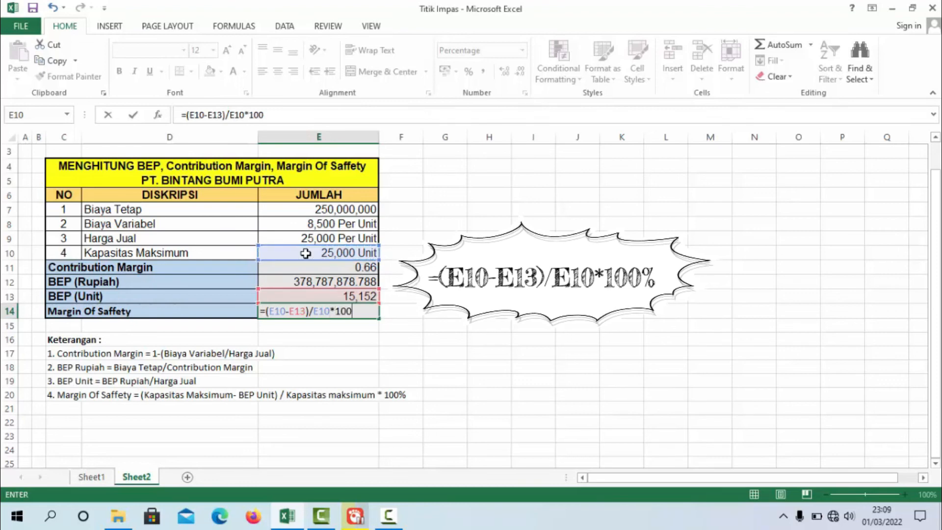
pyautogui.write('%')
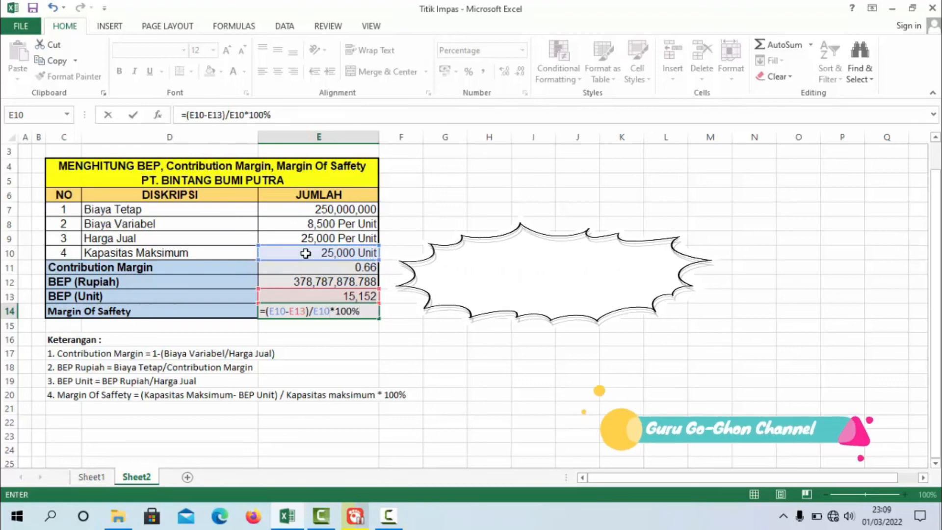
pyautogui.press('Return')
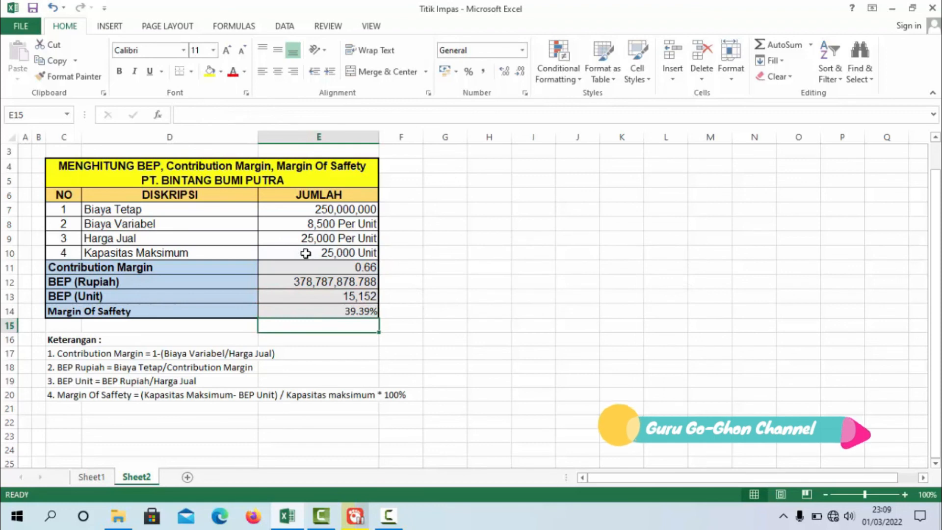